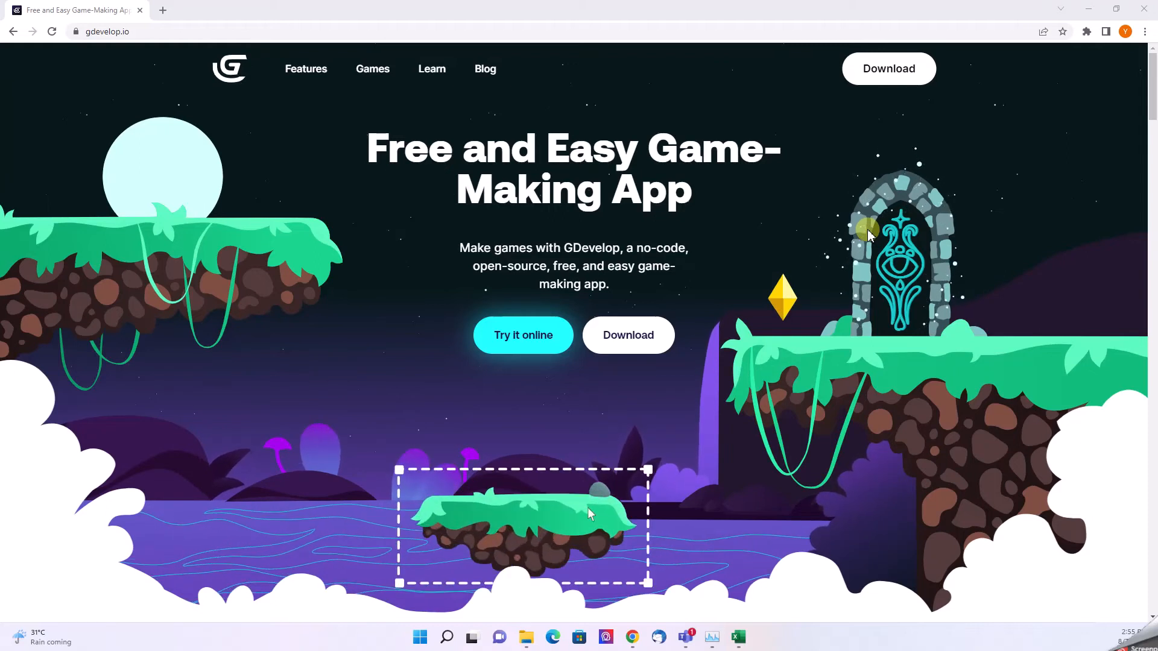
Open the online GDevelop editor and create an empty project named "mon premier jeu"
click(509, 336)
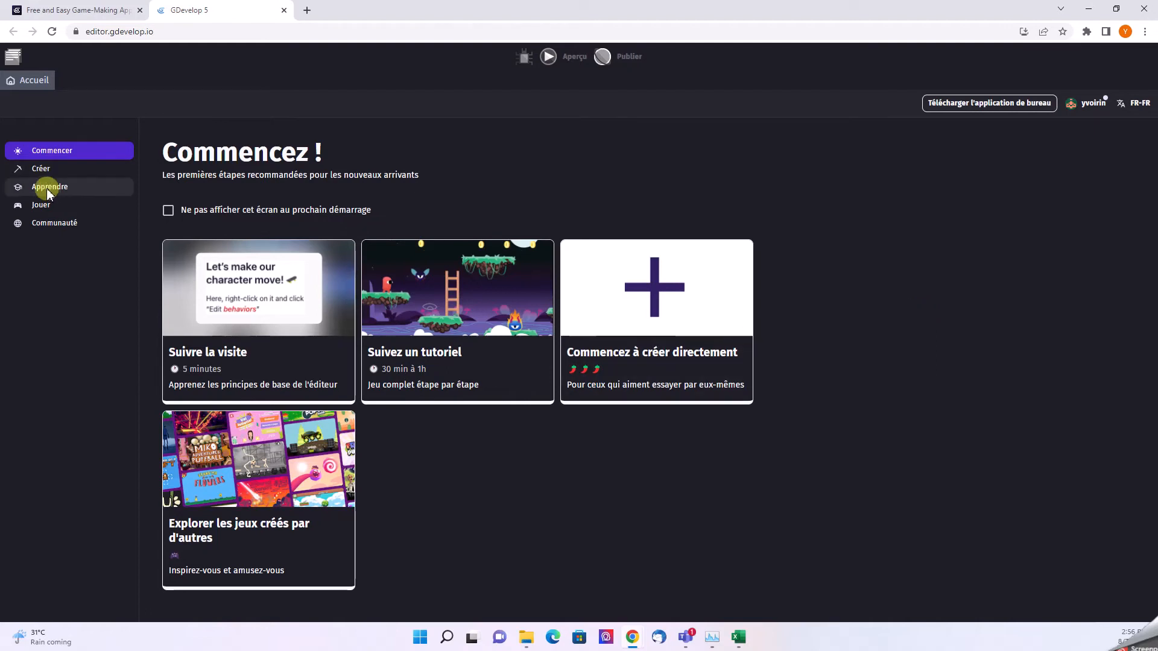
click(41, 171)
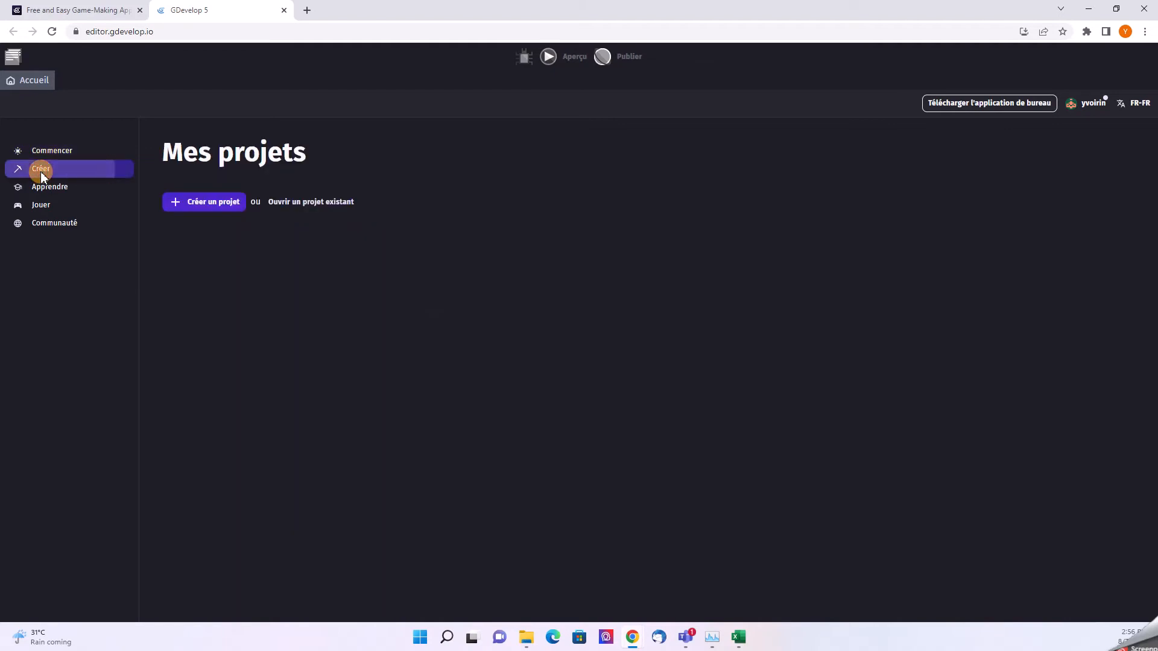
click(214, 201)
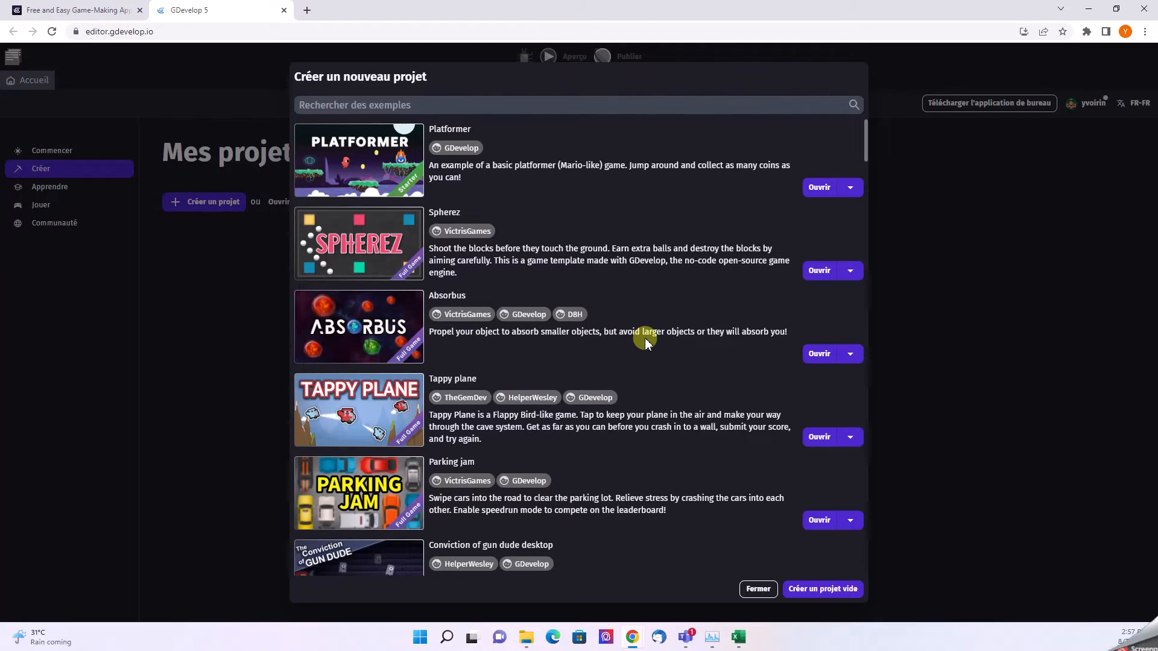
click(836, 590)
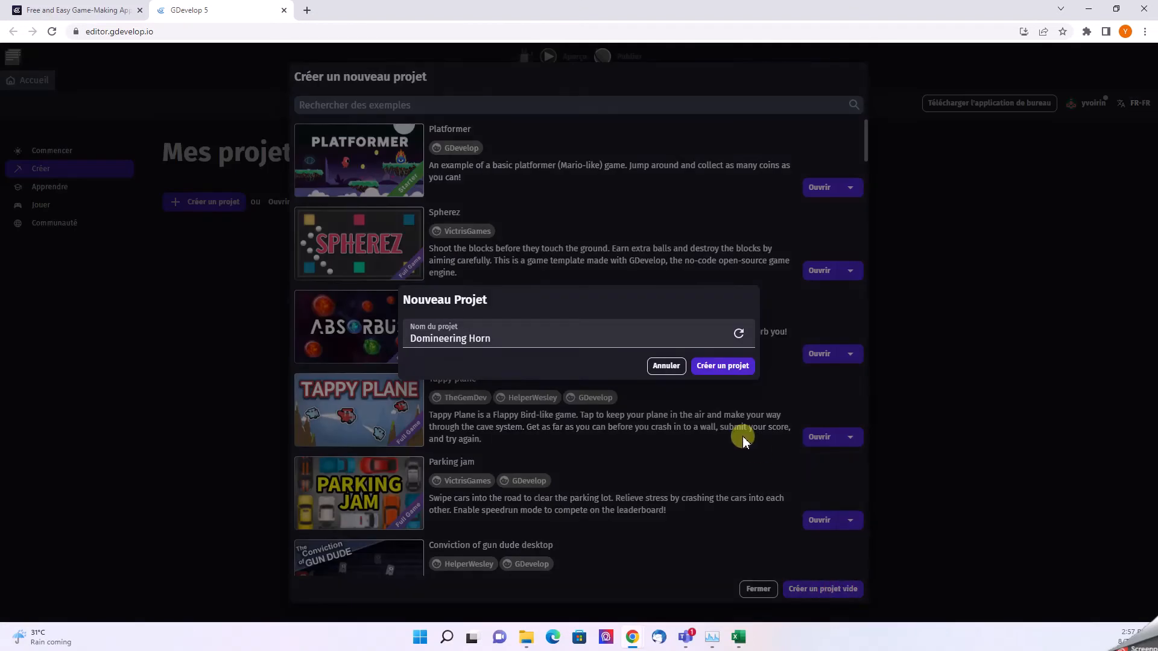
drag(493, 338, 395, 343)
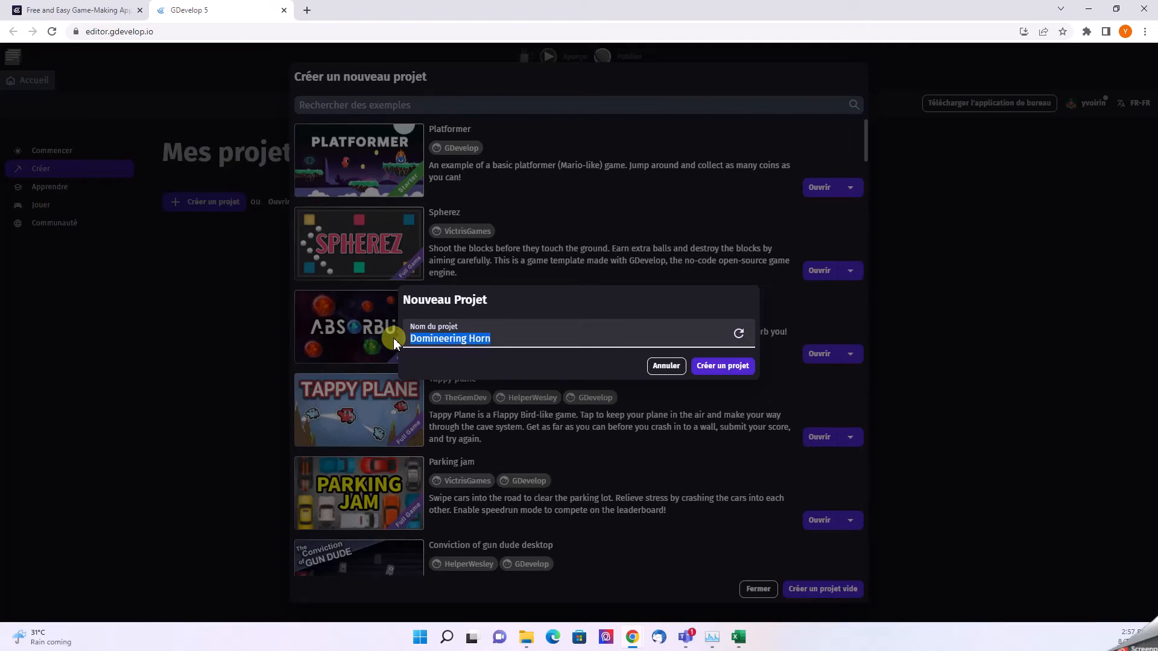
text(mon)
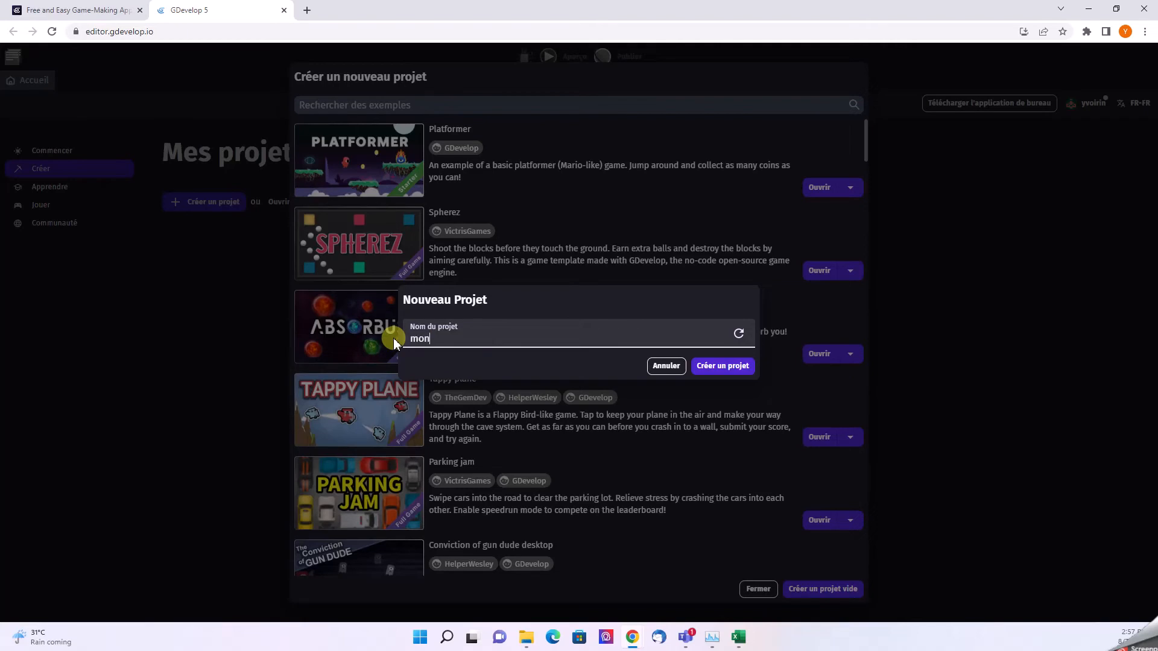
text( premier jeu)
click(732, 366)
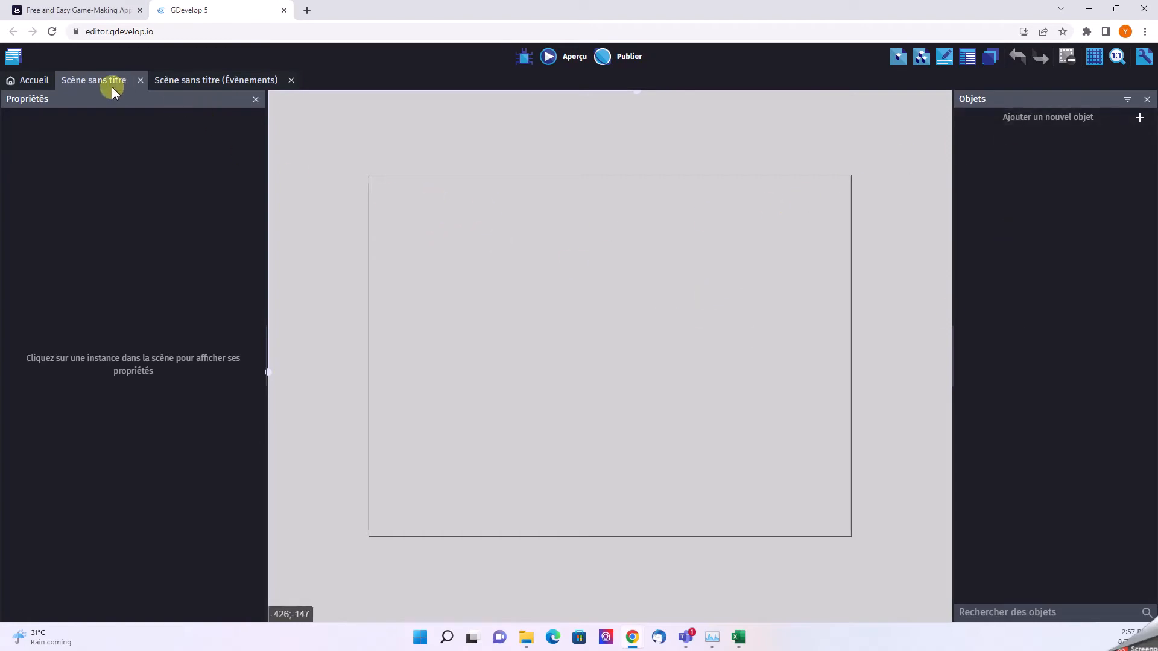
Look over the untitled scene's event sheet and layout, and the project manager's list of scenes and settings
click(247, 81)
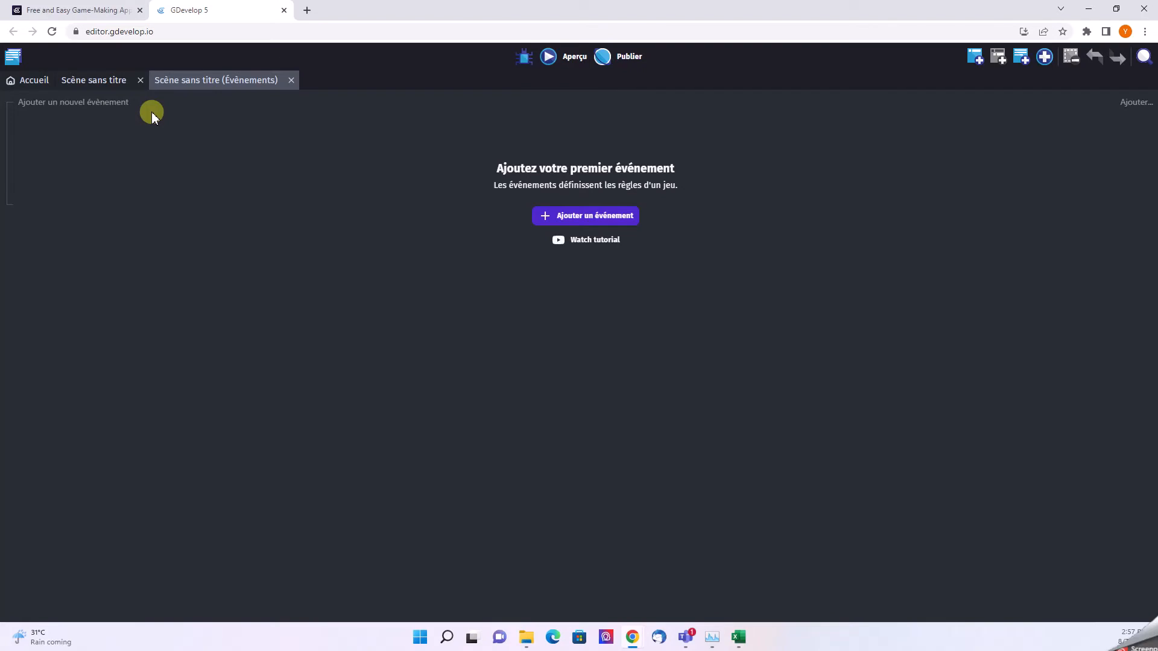
click(81, 82)
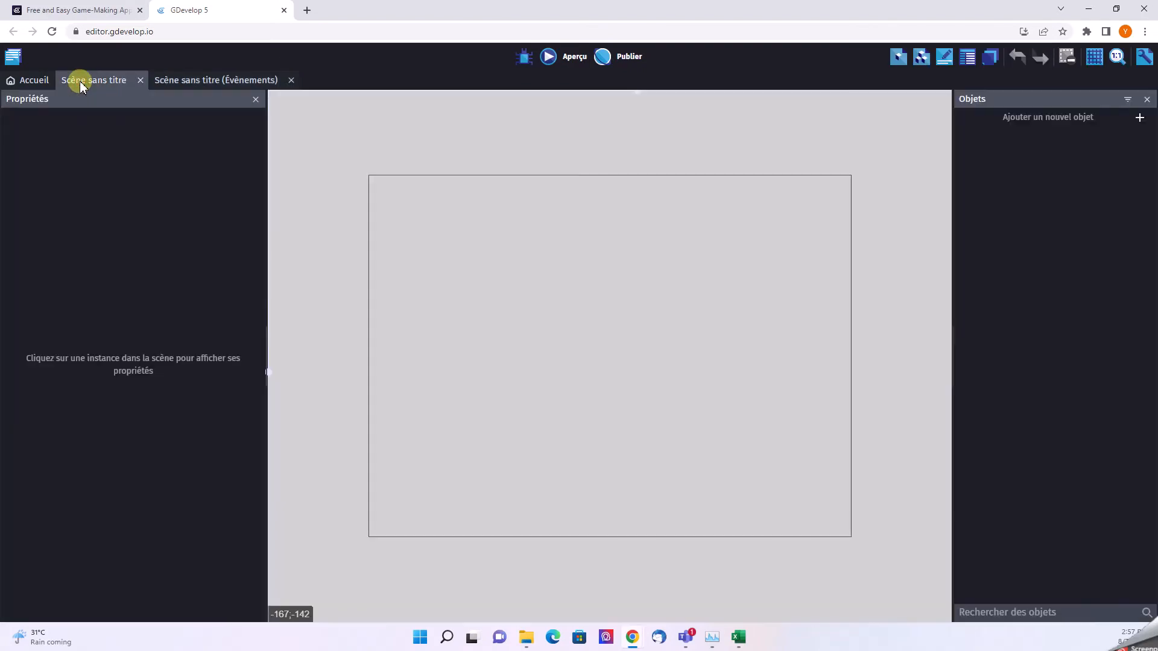
click(11, 61)
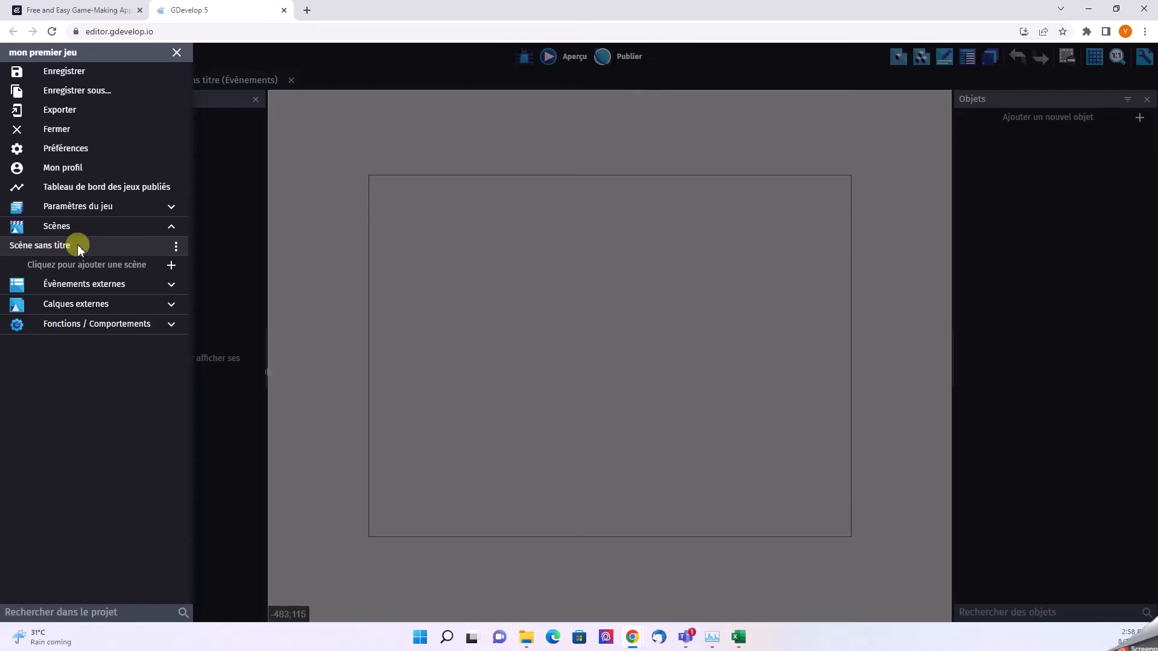
click(177, 52)
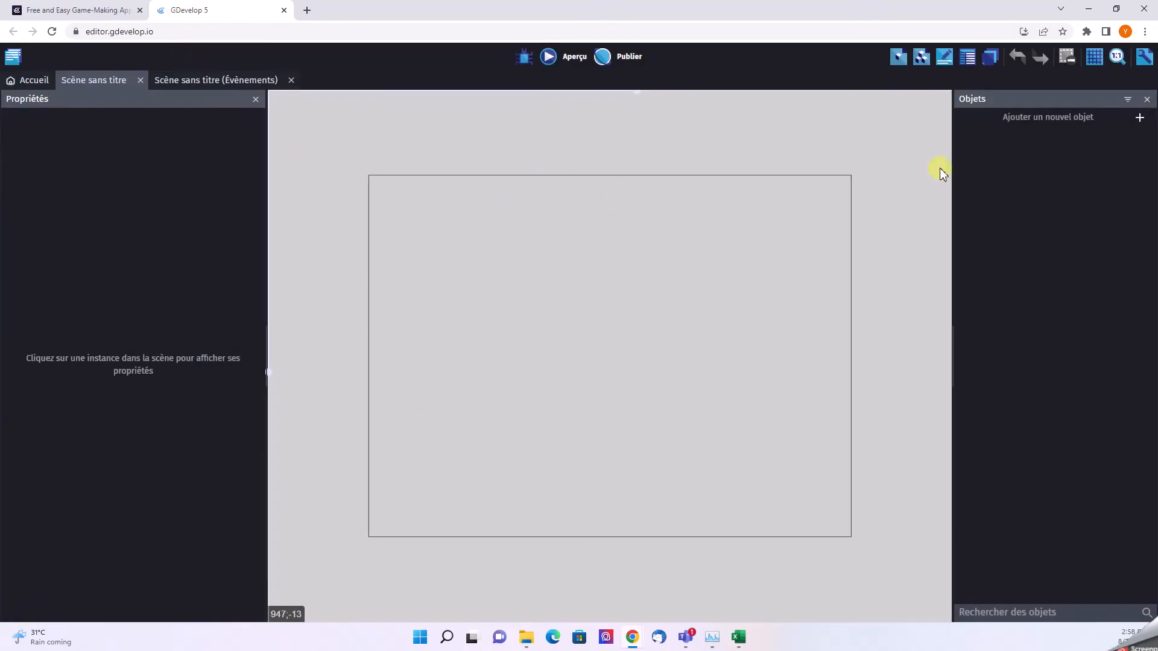
Add the Red hero asset from the GDevelop Platformer pack to the scene's objects
click(1140, 118)
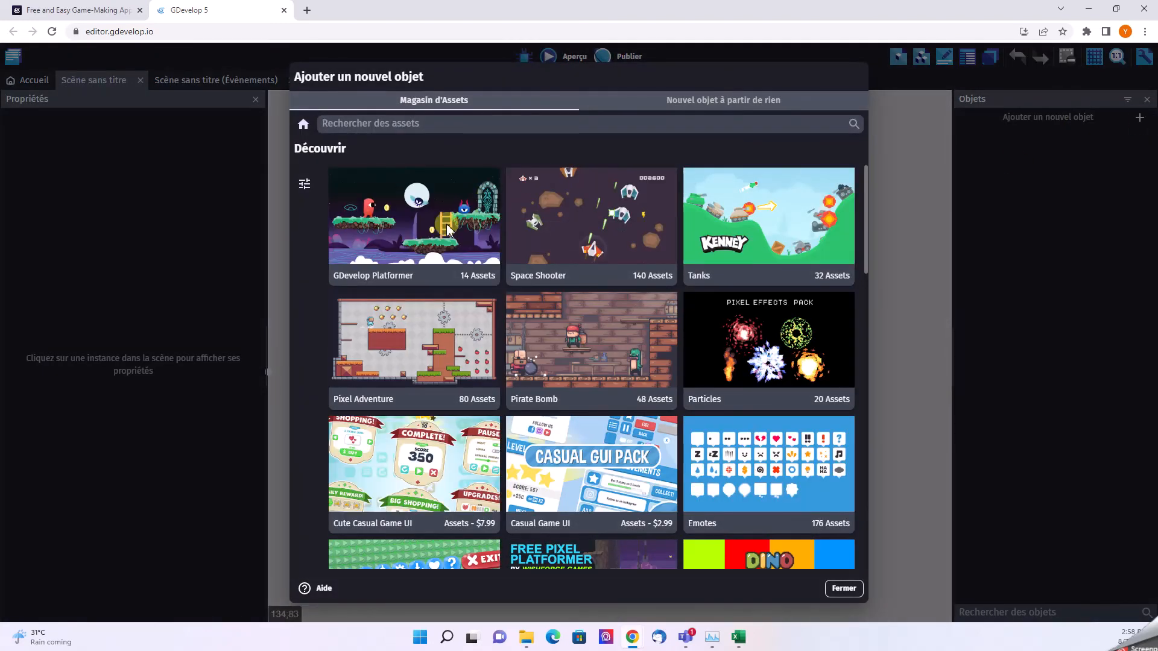
click(426, 224)
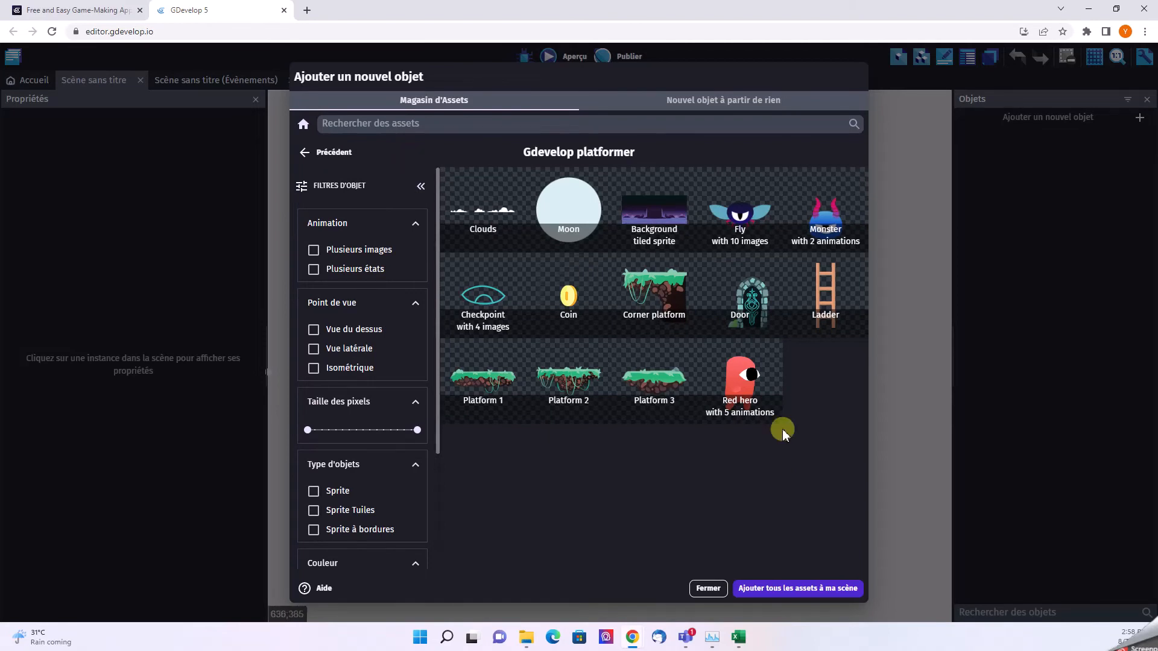
click(738, 375)
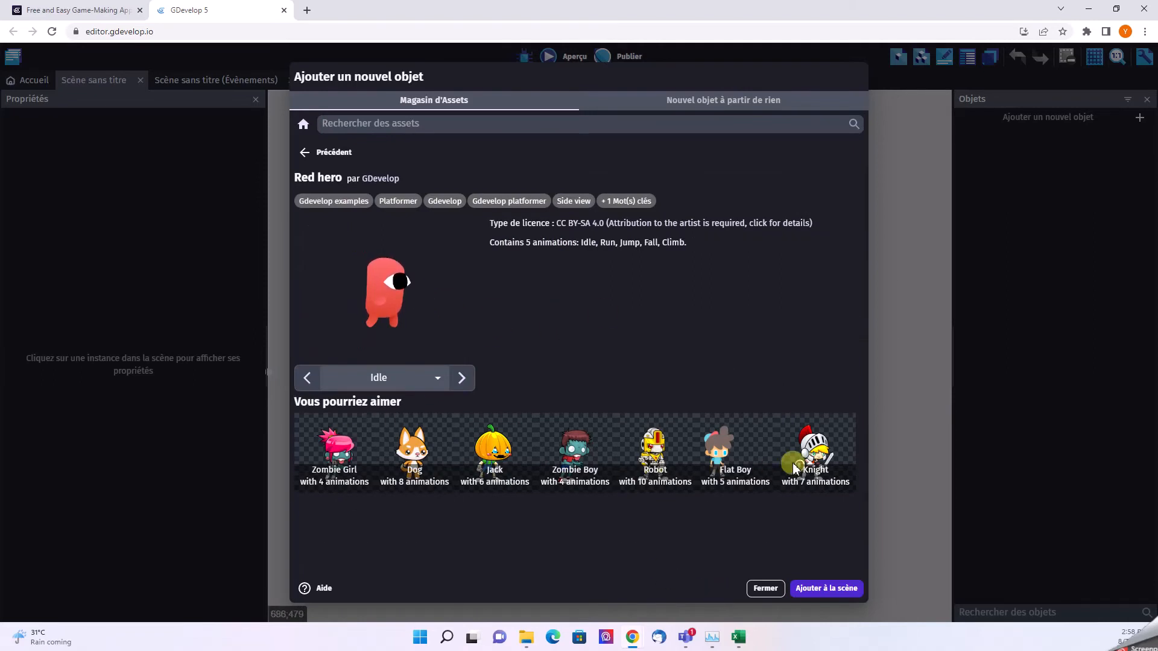
click(819, 590)
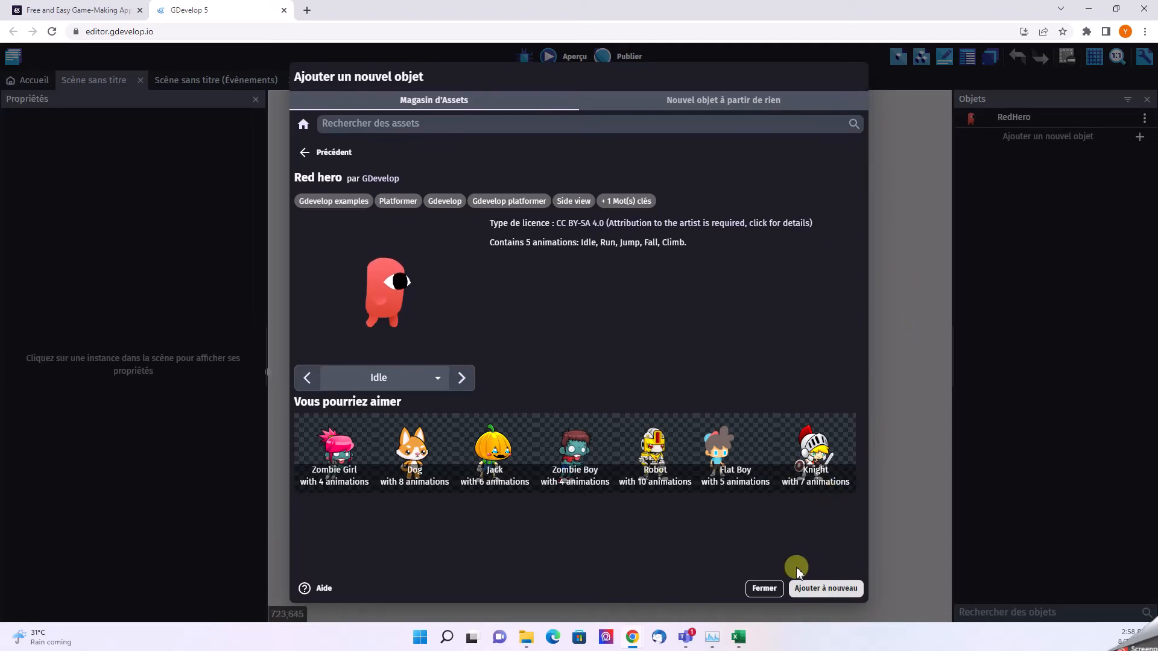
click(765, 588)
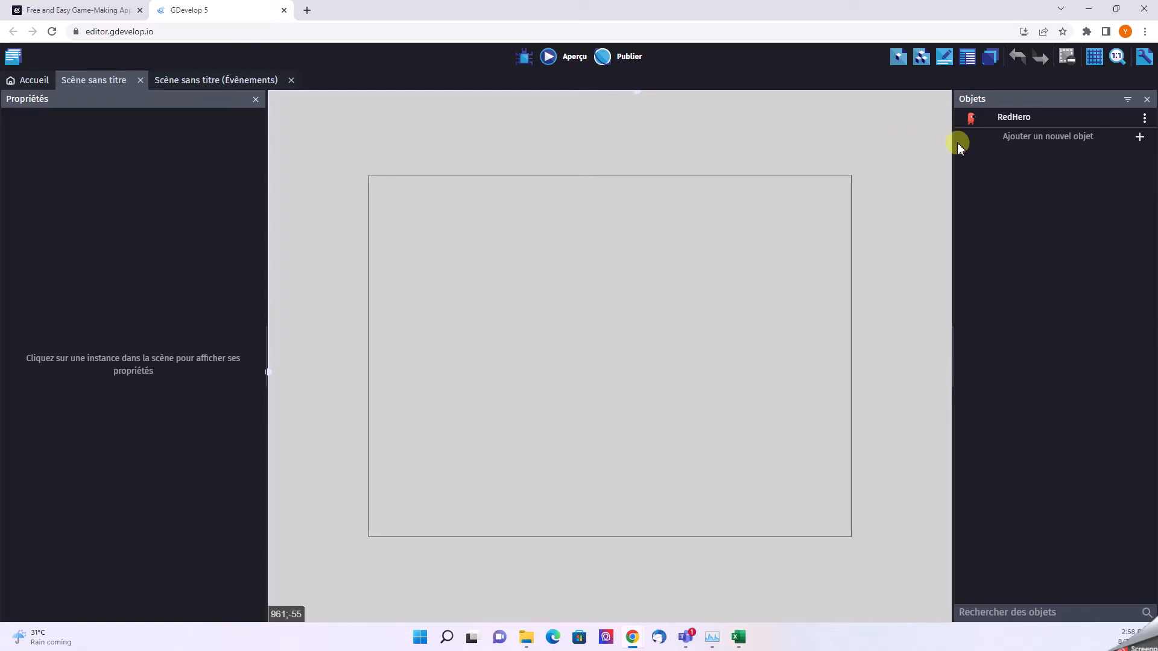
Place a RedHero instance in the upper-left part of the scene frame and check it in a game preview
drag(991, 118, 448, 252)
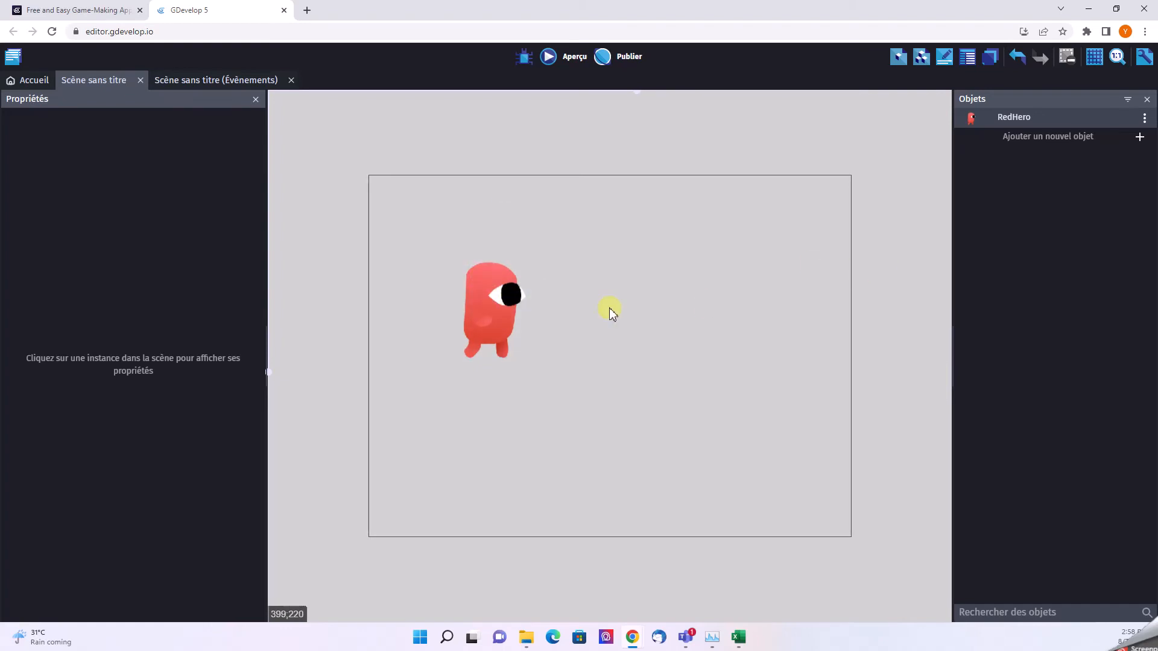
click(549, 57)
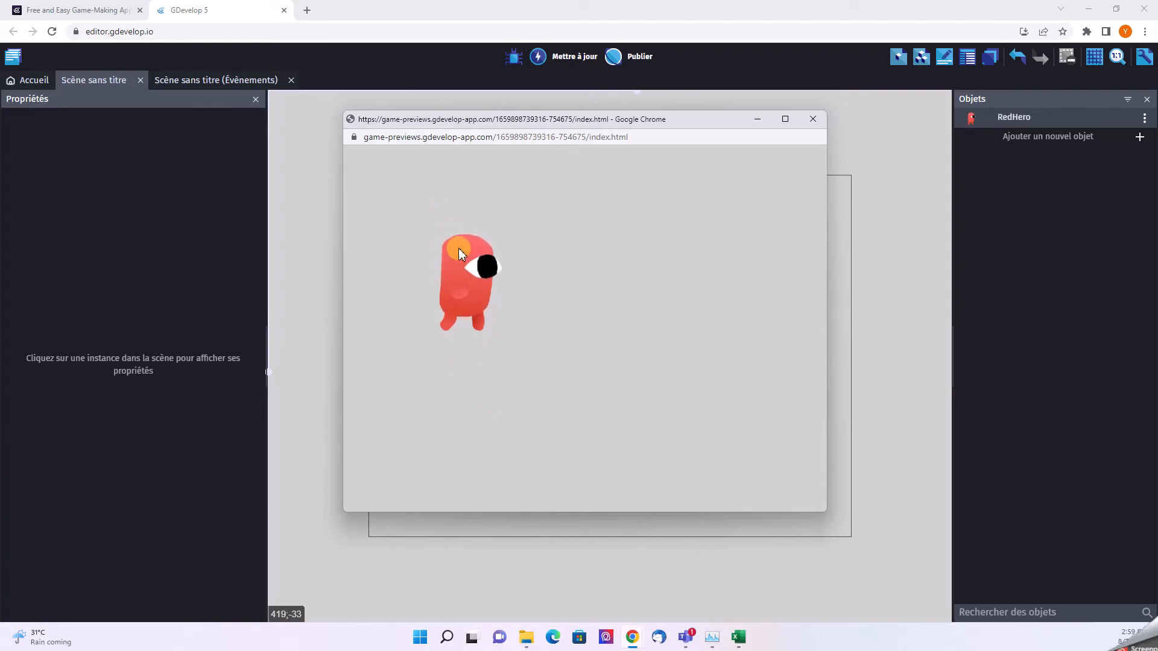
click(819, 119)
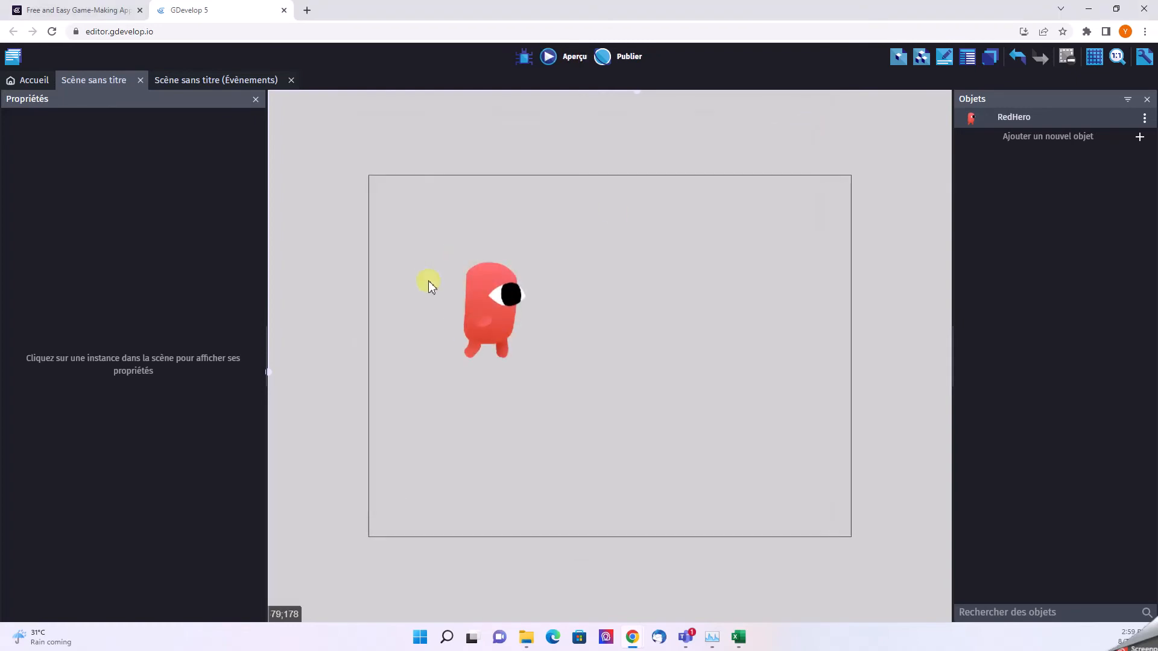
Examine the RedHero object's animations and their frames, leaving its properties without changes
click(1144, 119)
click(1068, 222)
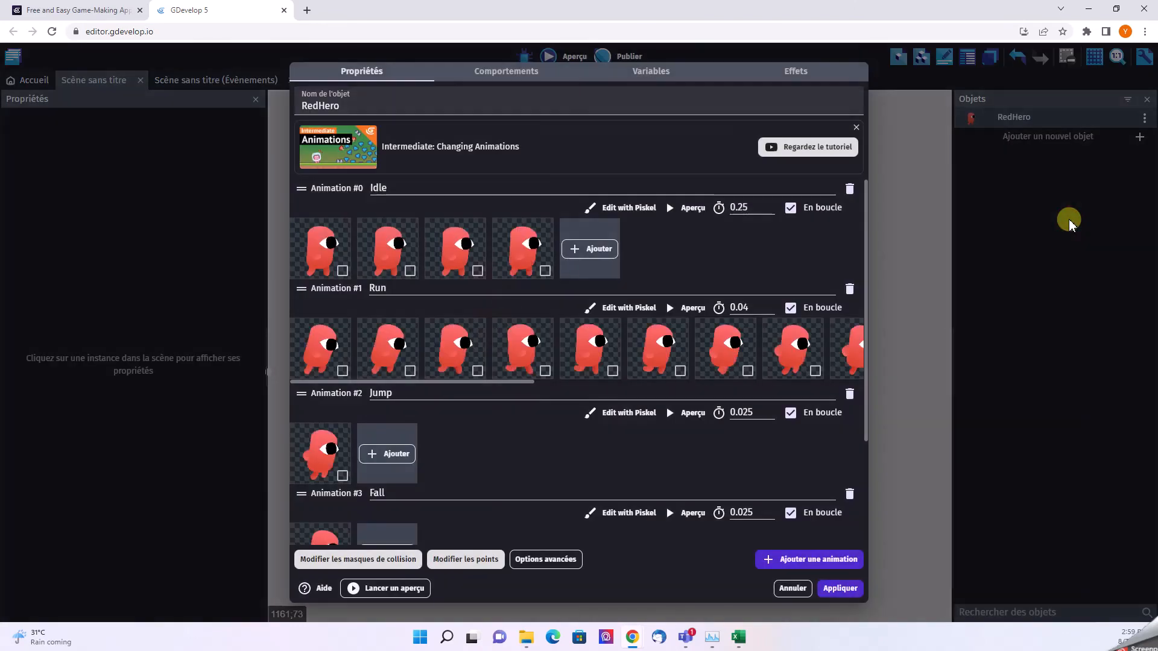
scroll(550, 382, down, 3)
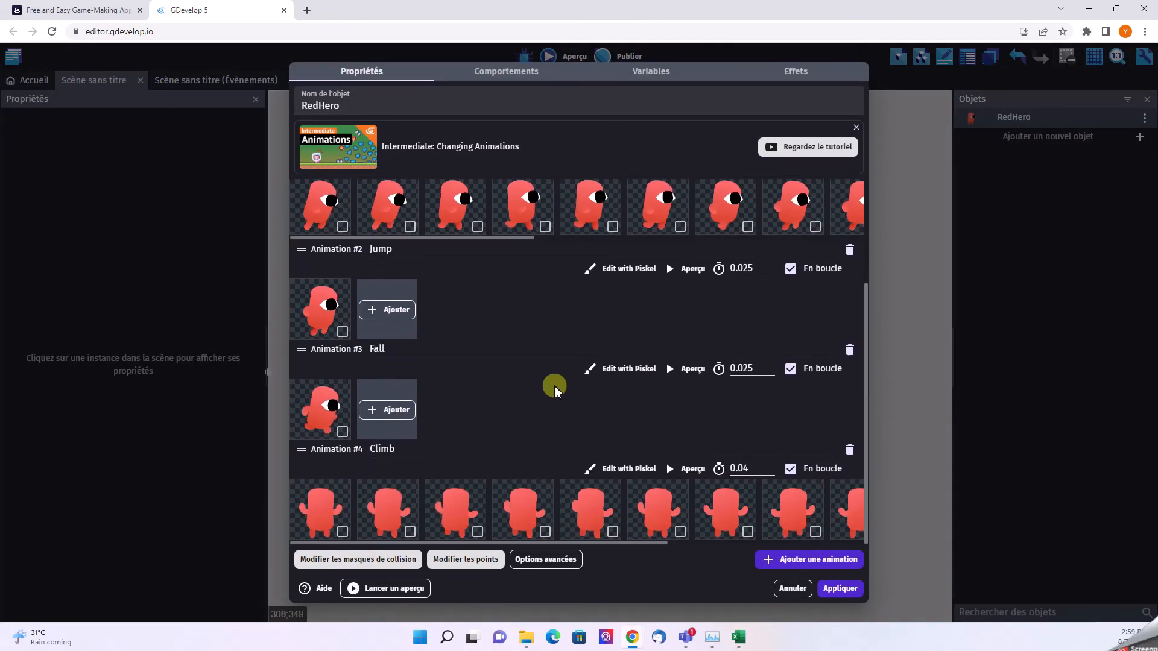
scroll(553, 388, up, 3)
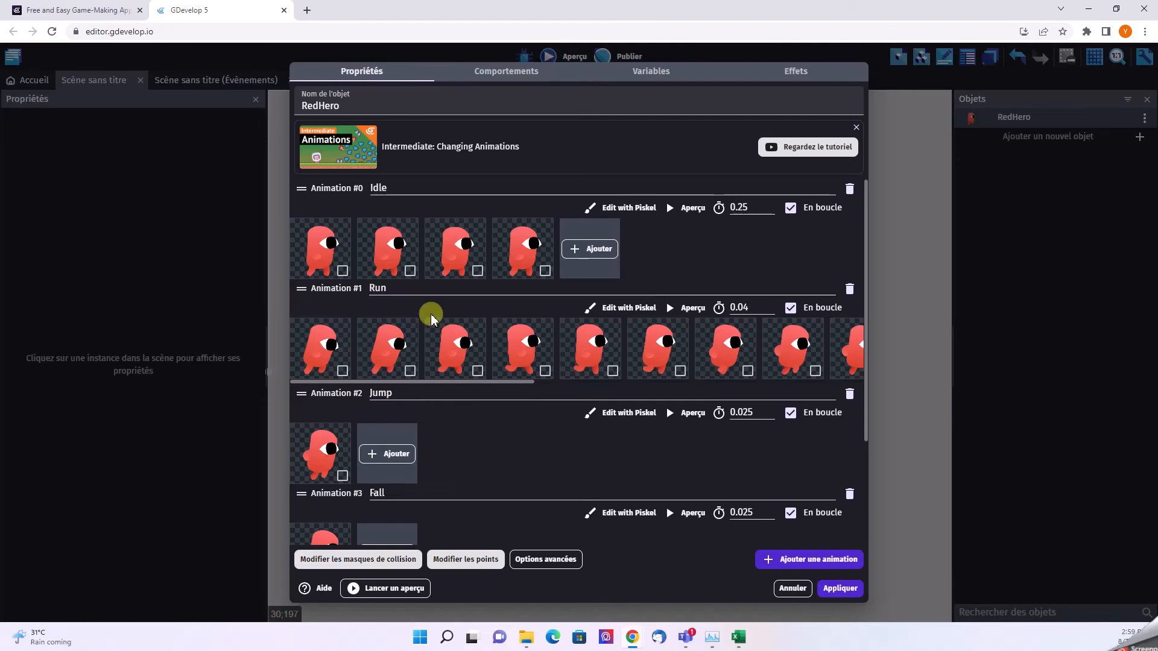
scroll(389, 401, down, 2)
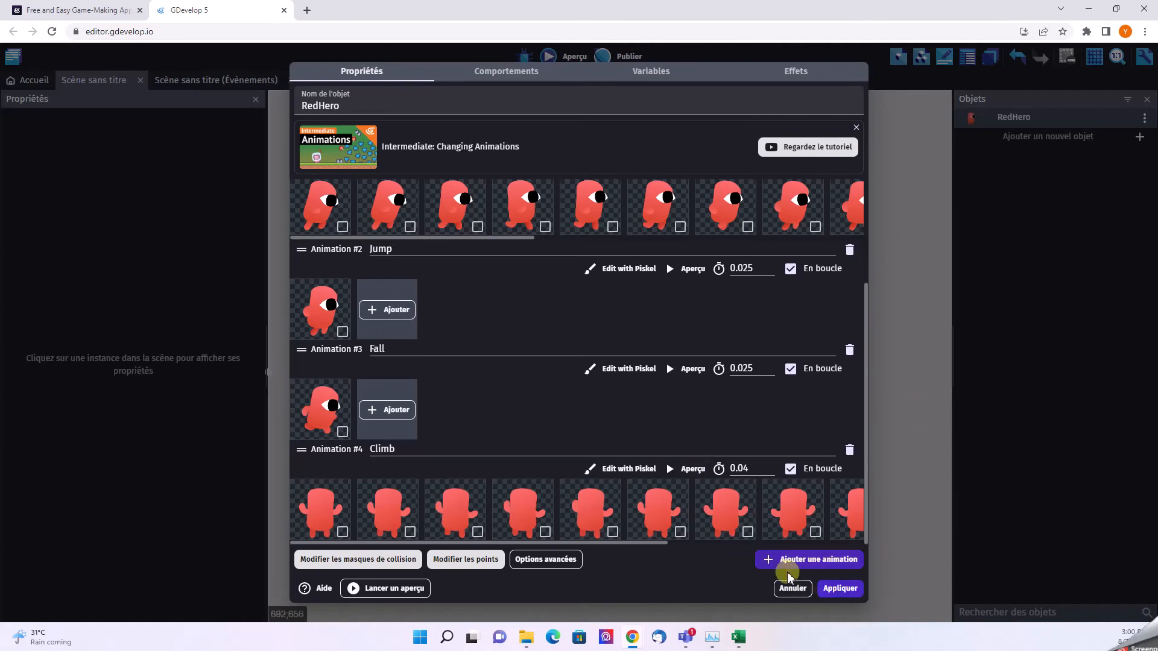
click(794, 590)
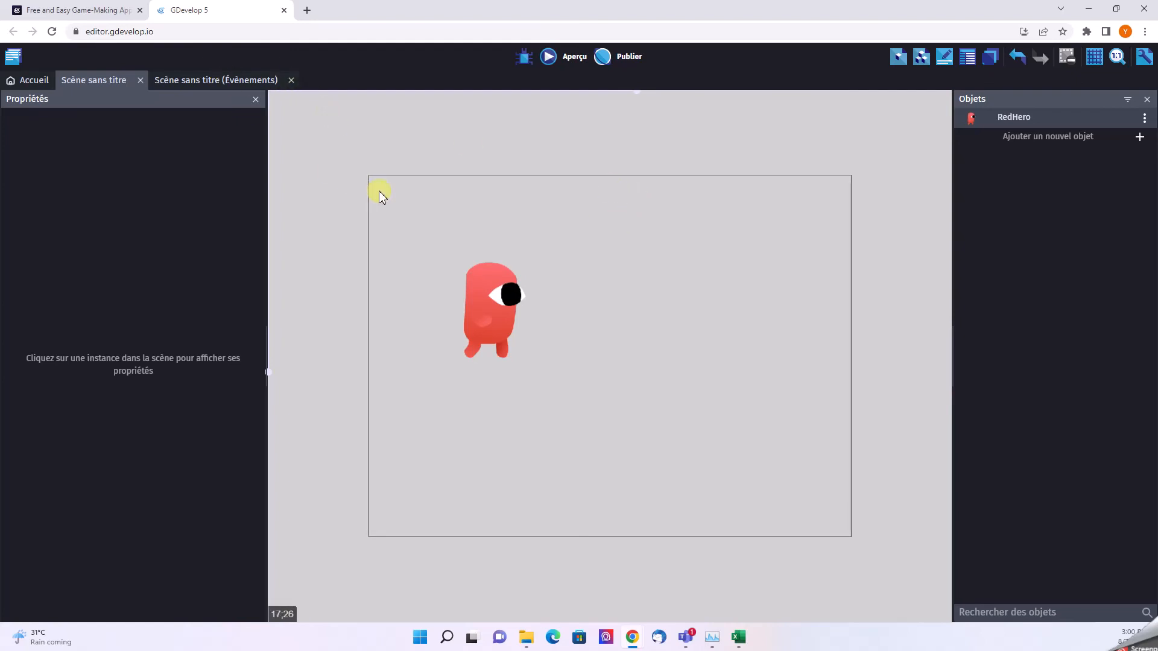
Add an event to the scene with the condition "Le curseur/touché est sur un objet" for RedHero, keeping the precise test on
click(206, 79)
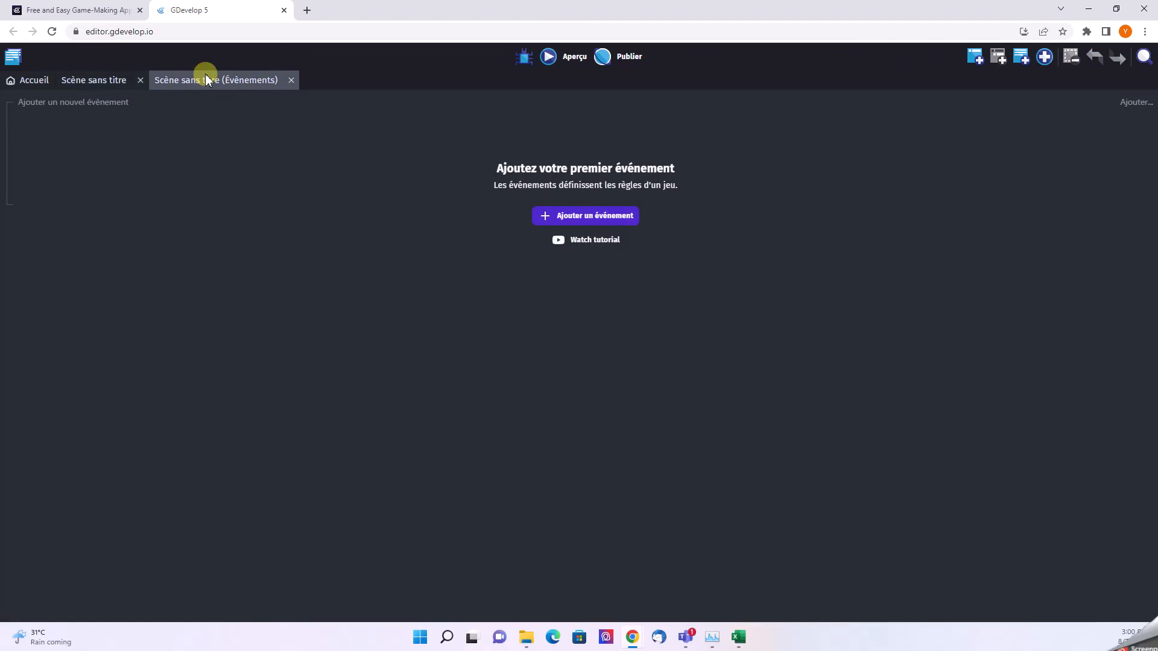
click(590, 217)
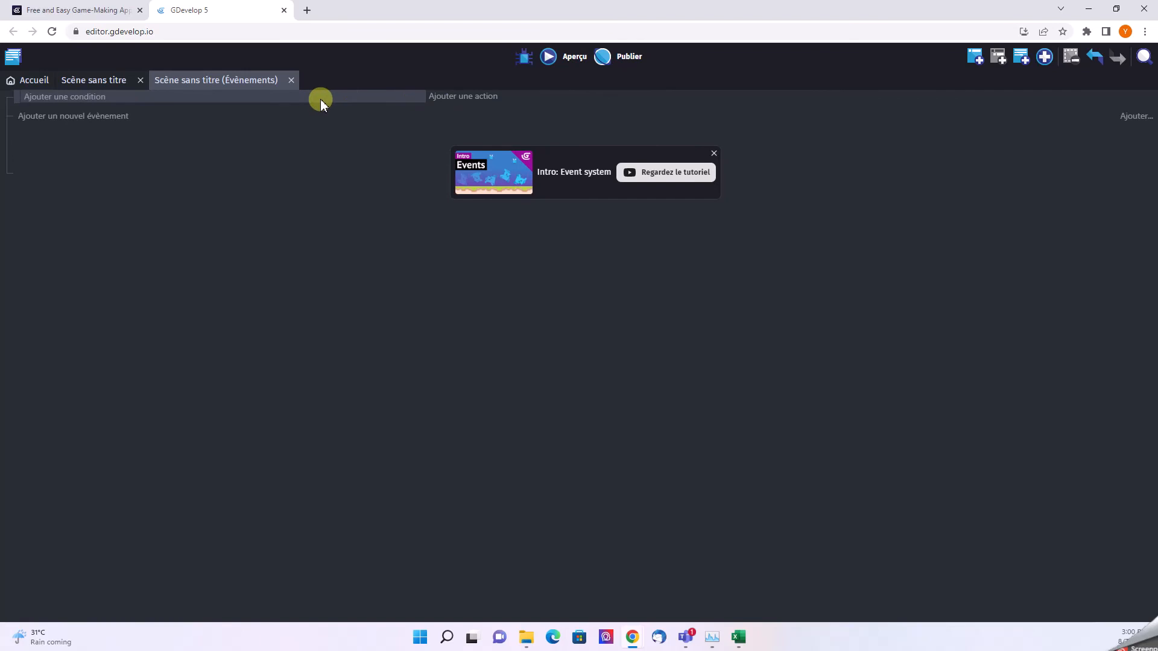
click(89, 100)
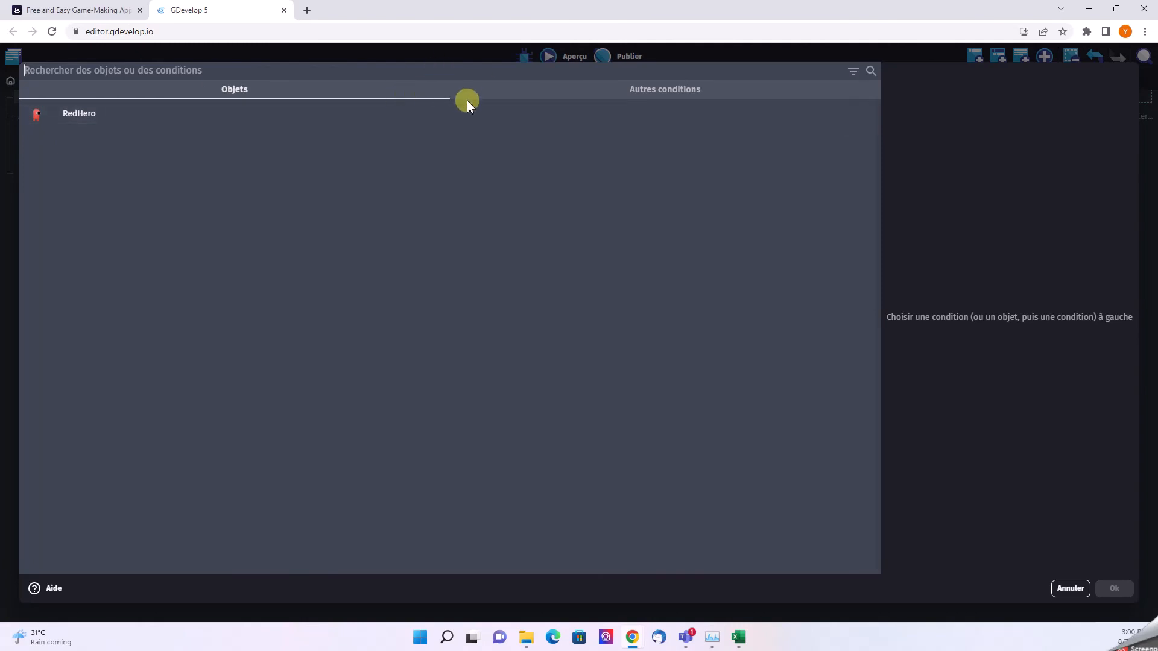
click(101, 112)
scroll(555, 268, down, 10)
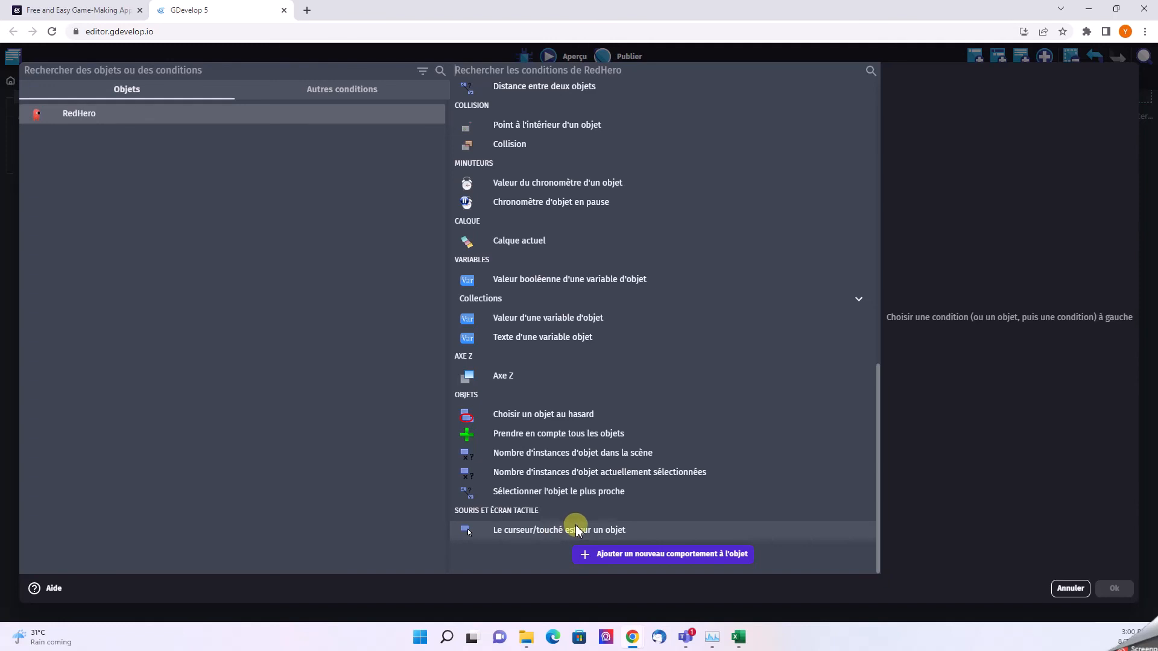
click(551, 531)
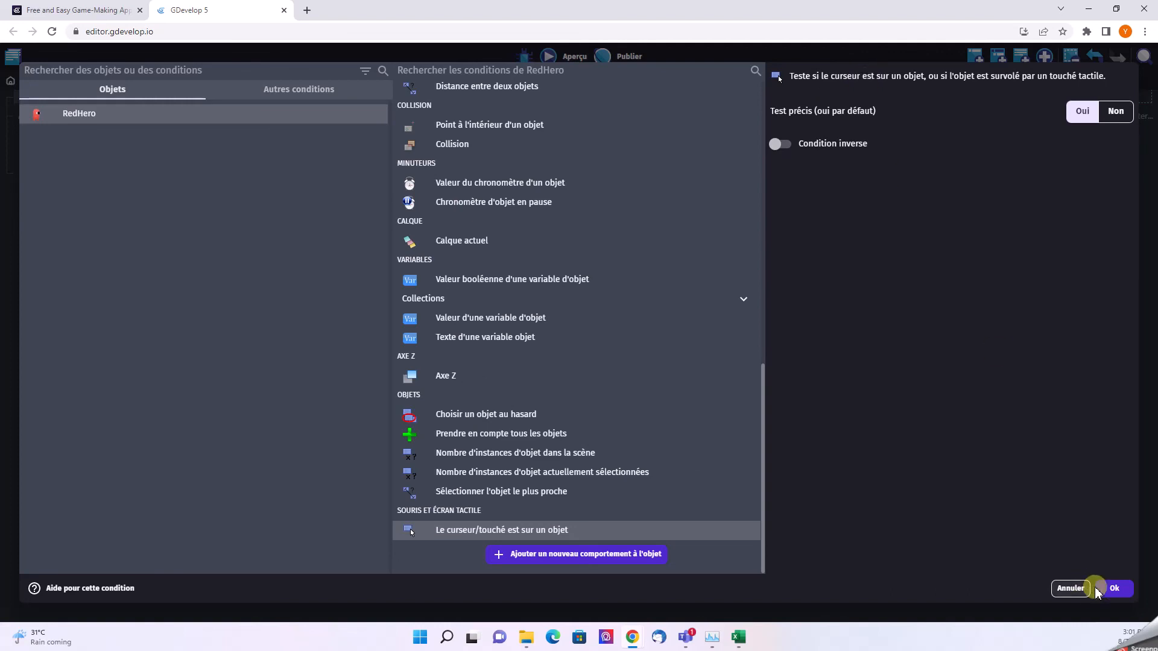
click(1114, 588)
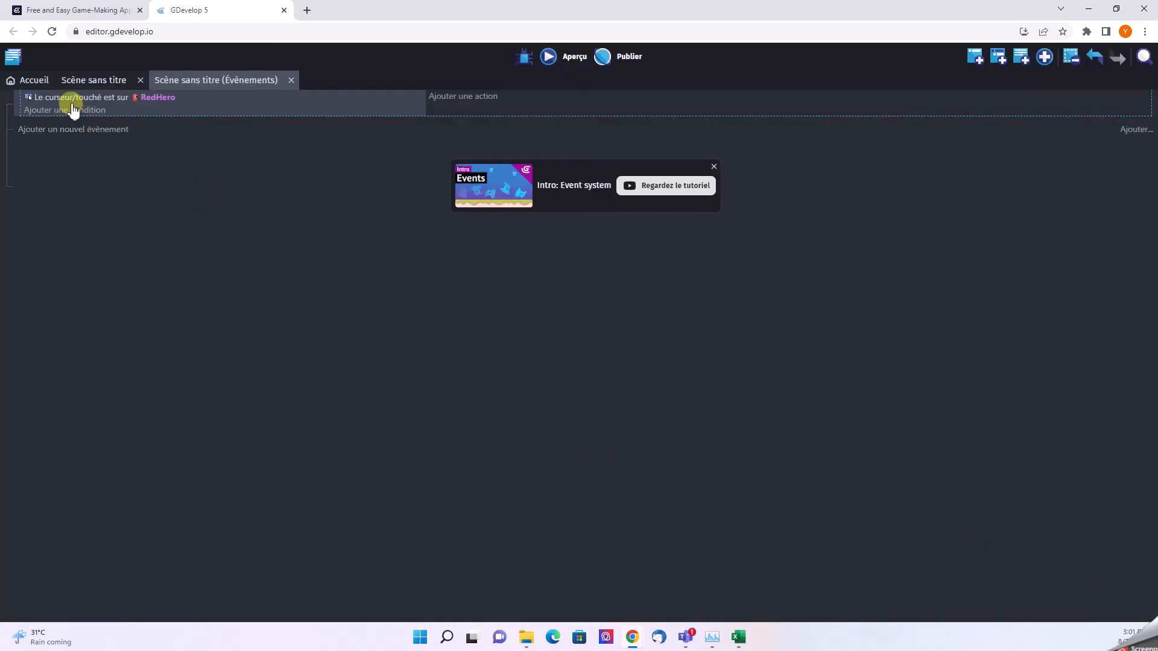
Add the action "Supprimer l'objet" for RedHero to the cursor event
click(475, 104)
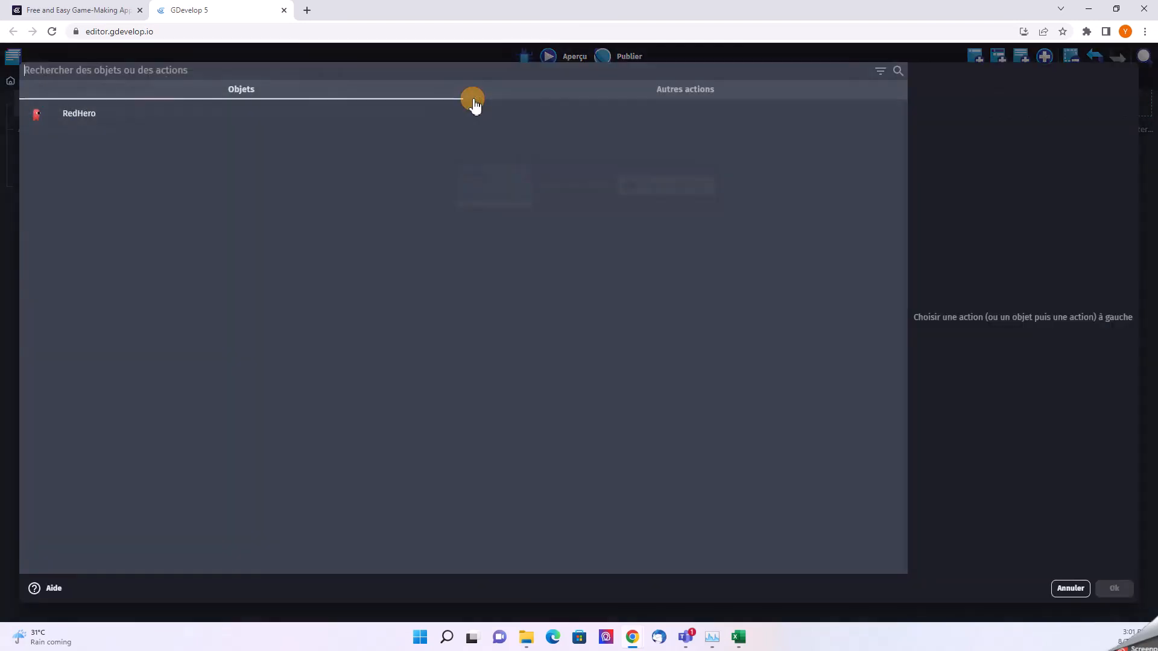
click(63, 114)
scroll(670, 221, down, 12)
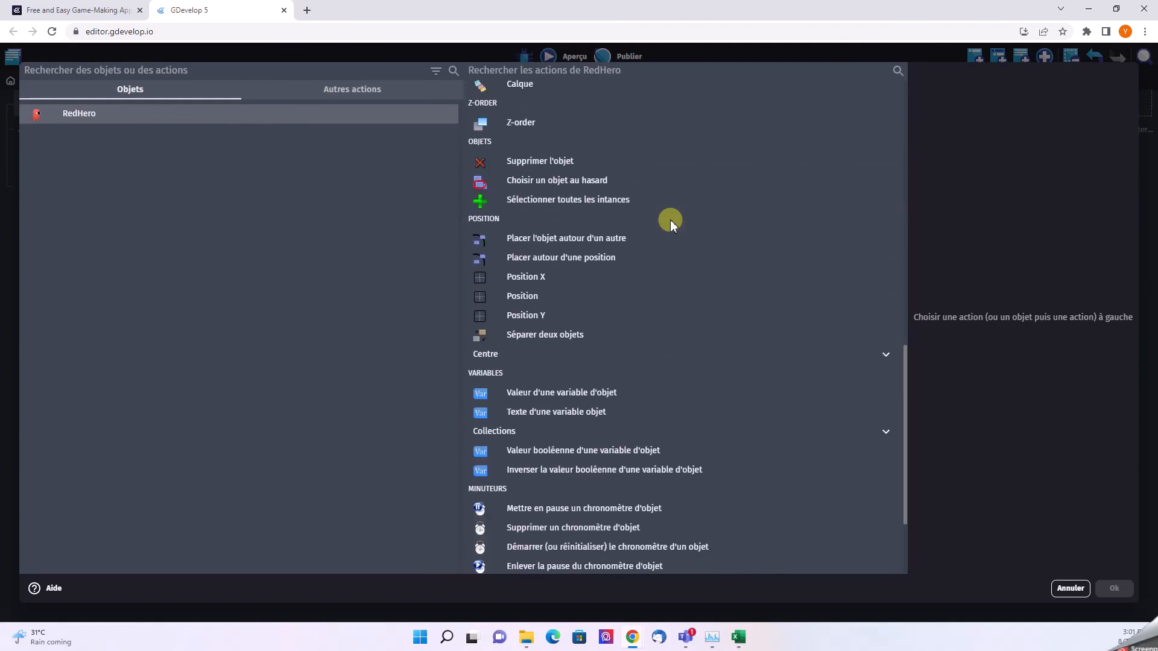
click(540, 161)
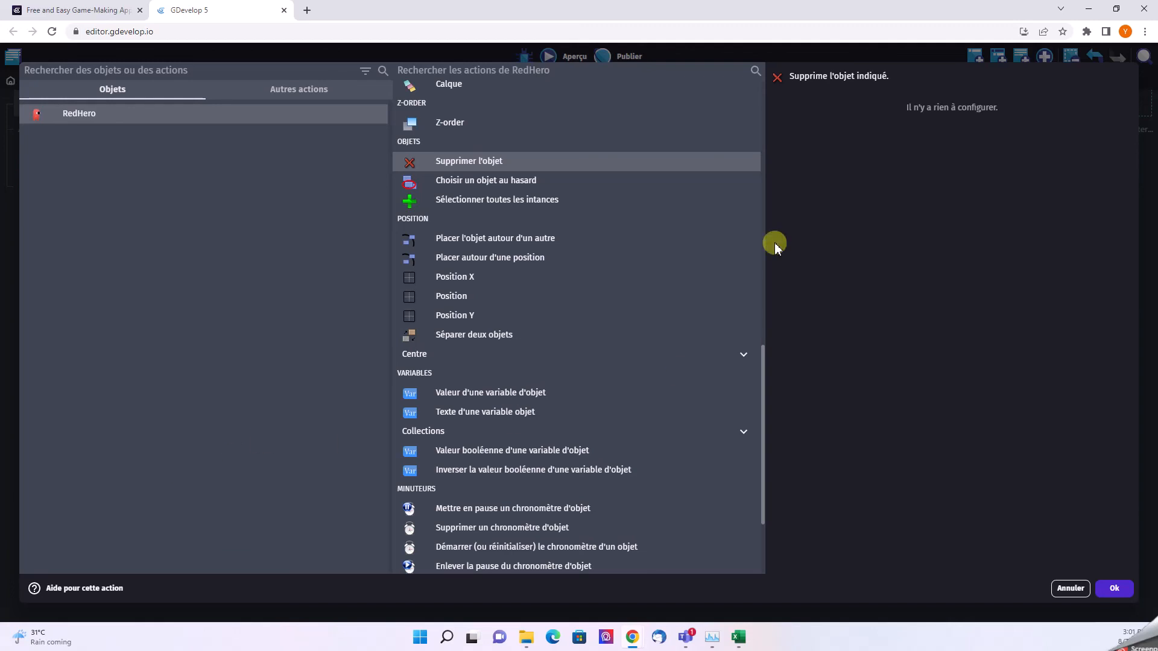
click(1114, 588)
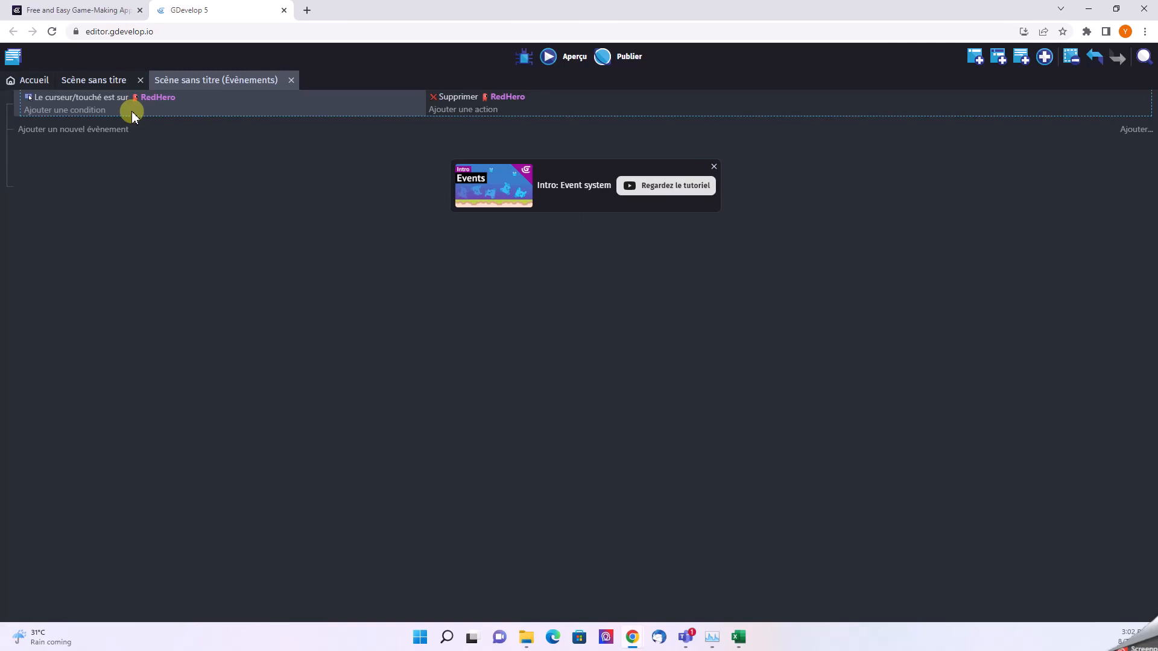
Preview the game from the scene and test the deletion event by moving the cursor onto the red hero
click(85, 80)
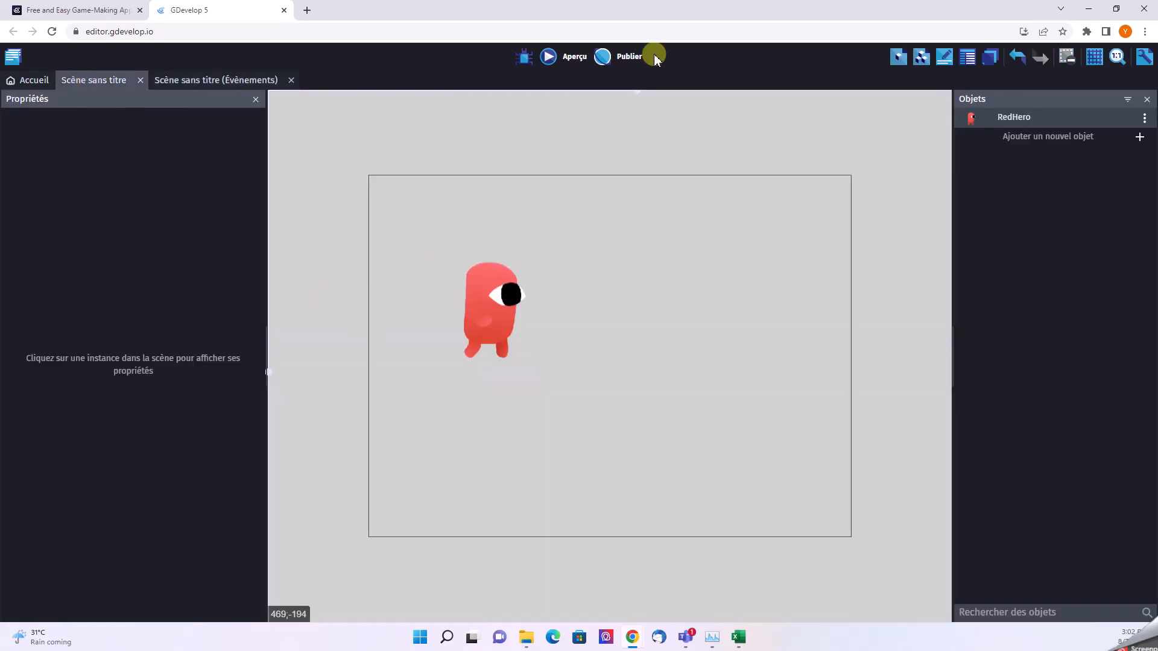
click(560, 56)
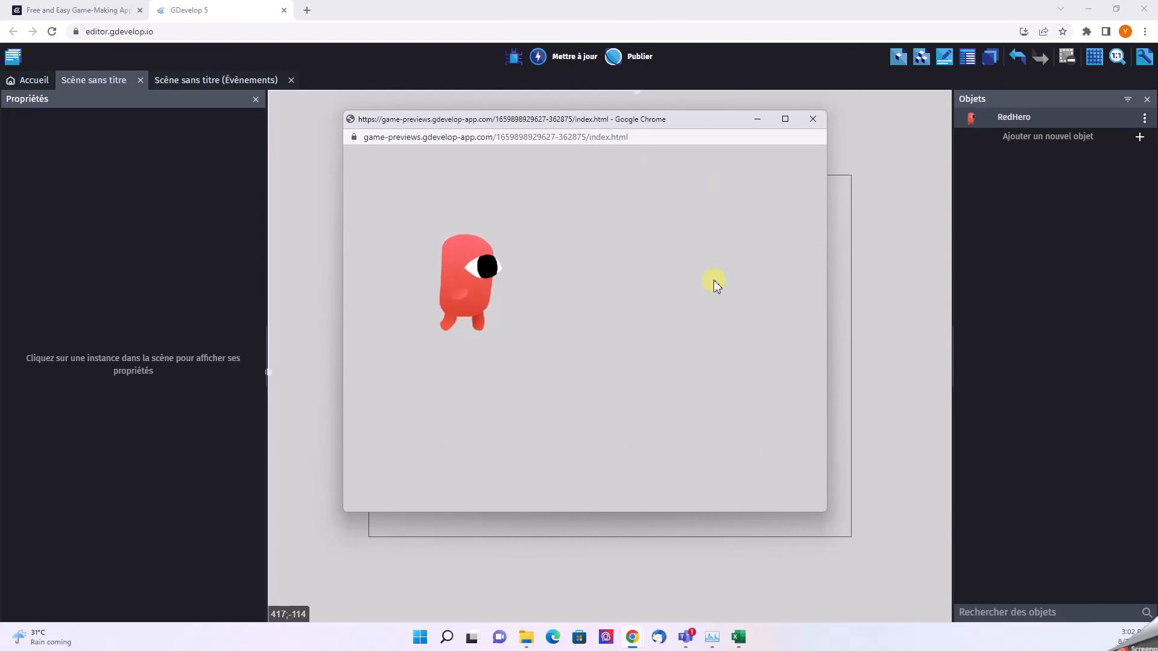
click(485, 269)
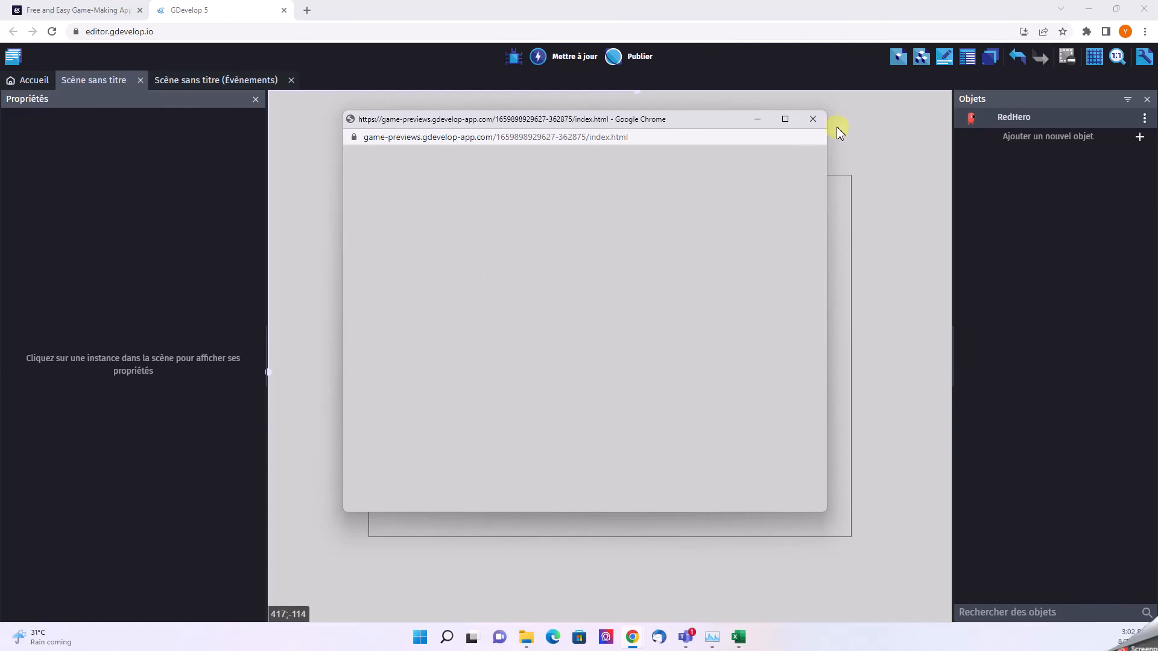
click(813, 119)
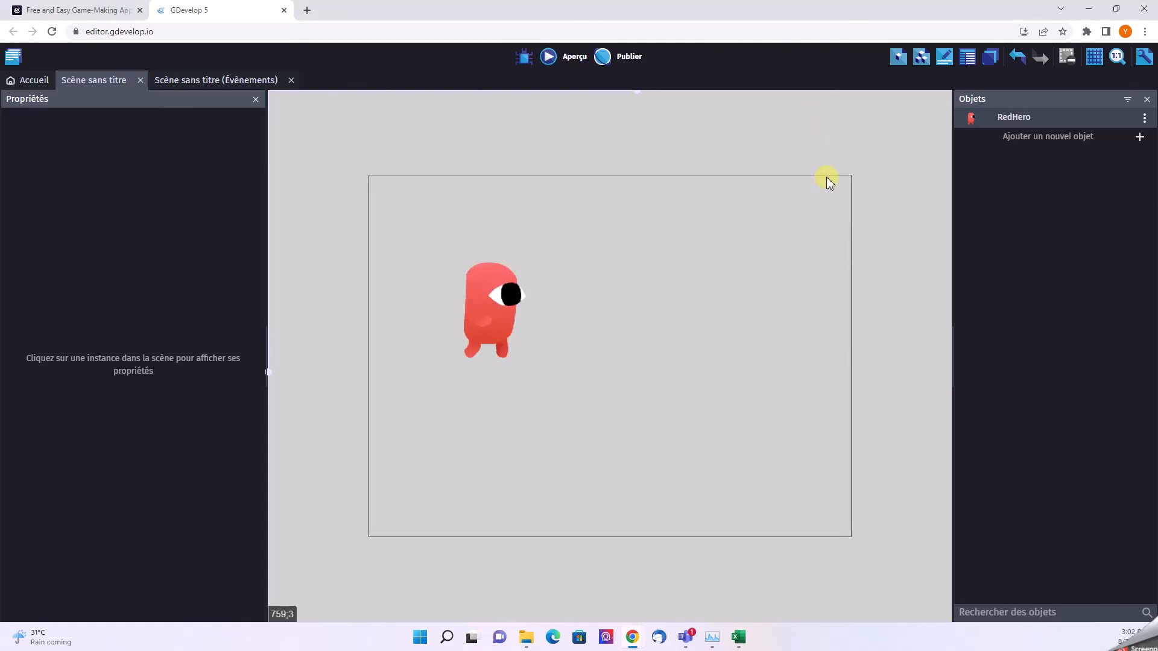